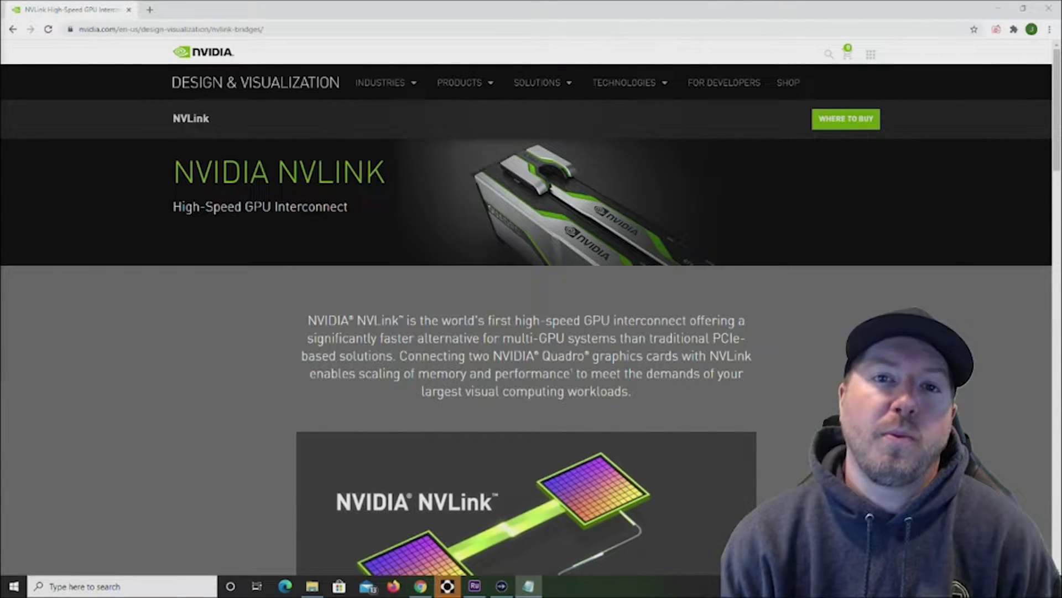
# Bring Chrome forward and scroll down the NVLink page to review the bridge table
pyautogui.click(828, 61)
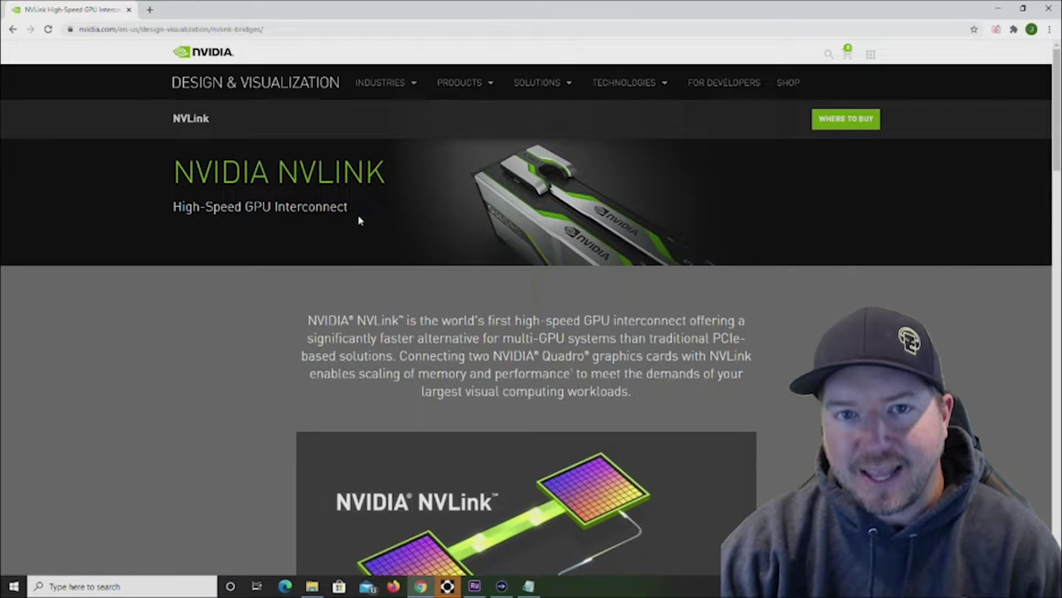
pyautogui.scroll(-14, 436, 253)
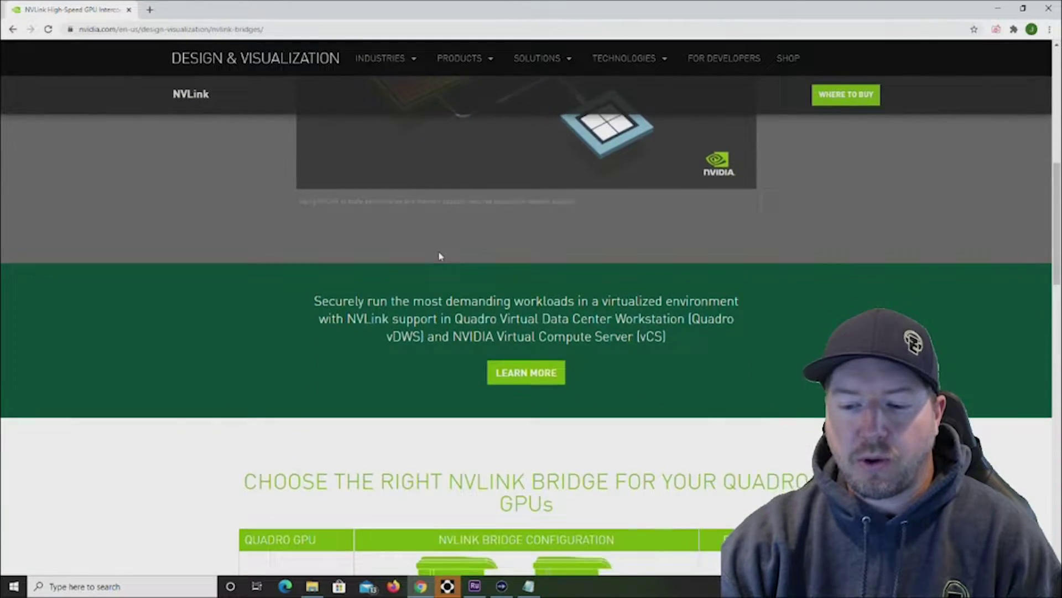
pyautogui.scroll(-3, 439, 254)
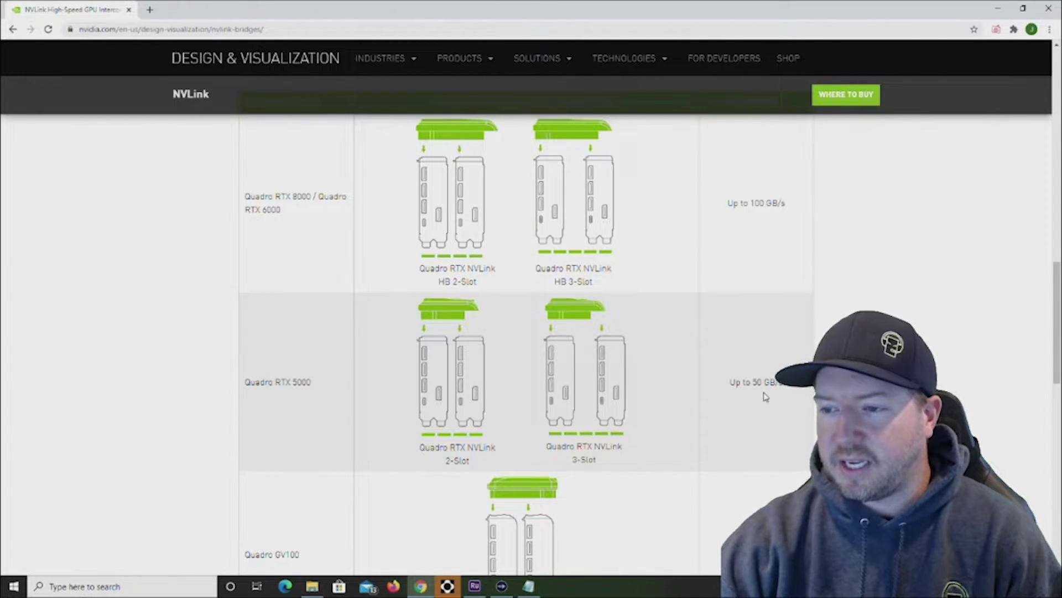
pyautogui.scroll(3, 766, 401)
pyautogui.scroll(-2, 767, 410)
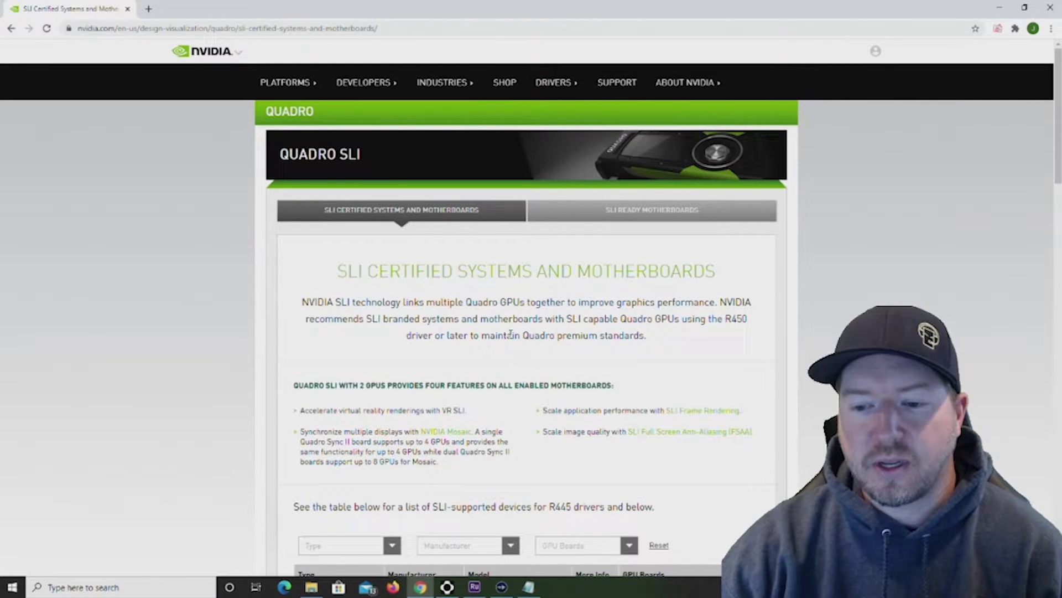
# Filter the SLI-supported devices table by Manufacturer to show only Dell
pyautogui.scroll(-2, 517, 427)
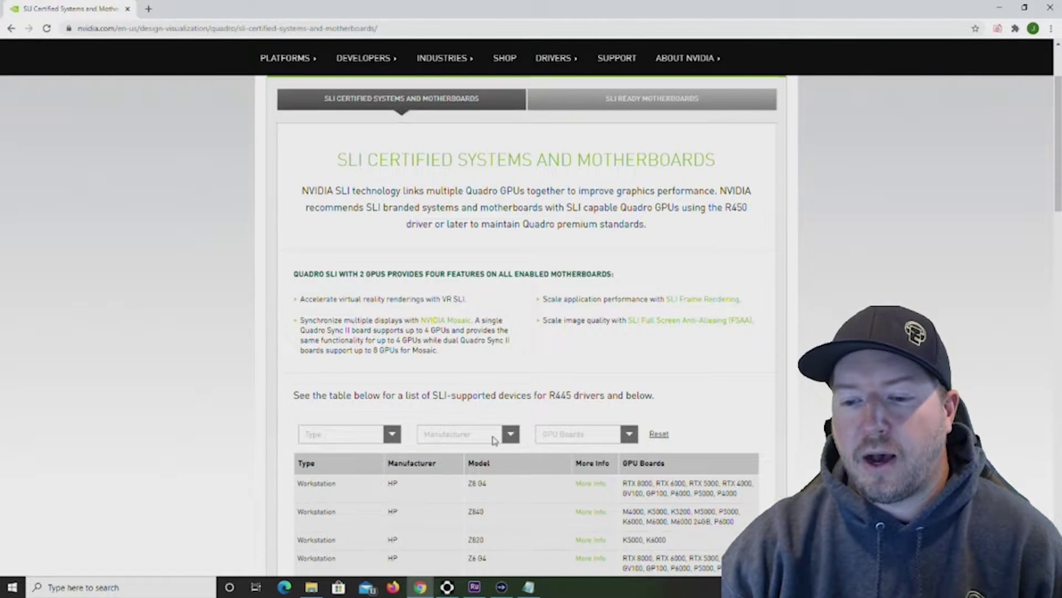
pyautogui.scroll(-3, 500, 350)
pyautogui.click(510, 269)
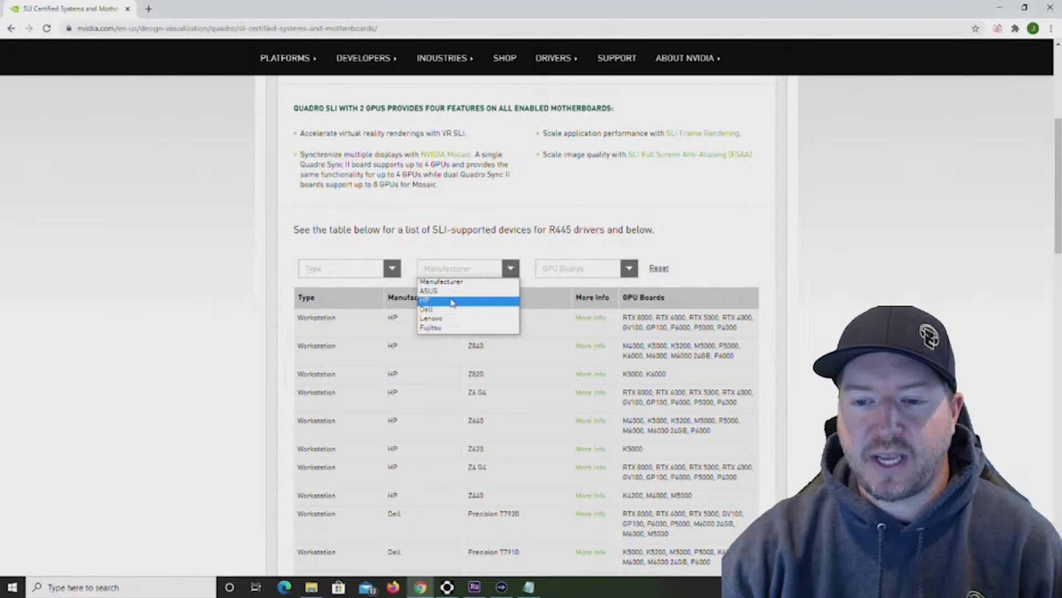
pyautogui.click(443, 310)
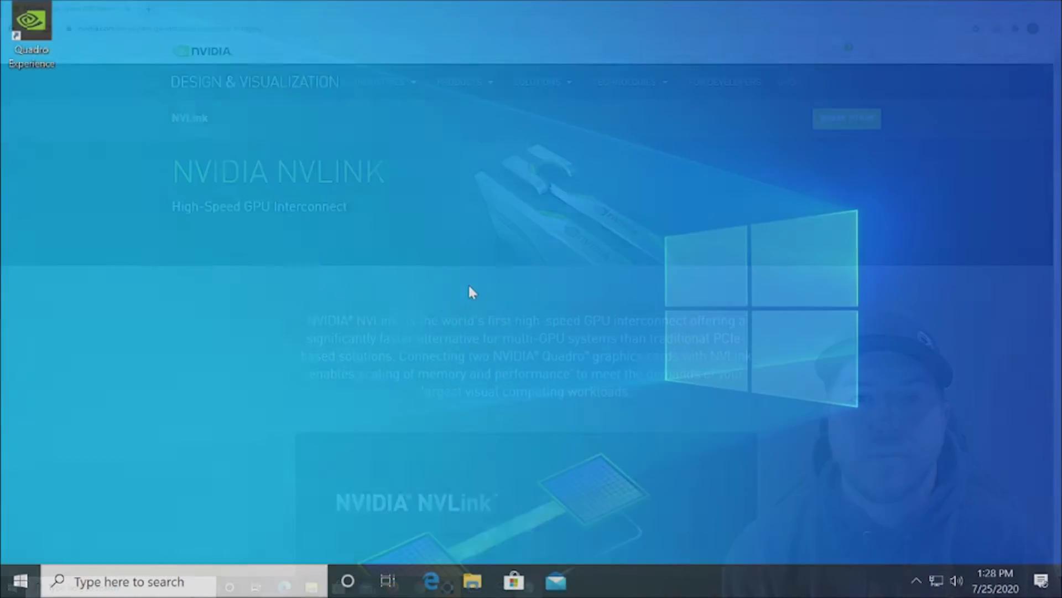
# In NVIDIA Control Panel, set the SLI configuration to Maximize 3D performance and apply it
pyautogui.rightClick(469, 285)
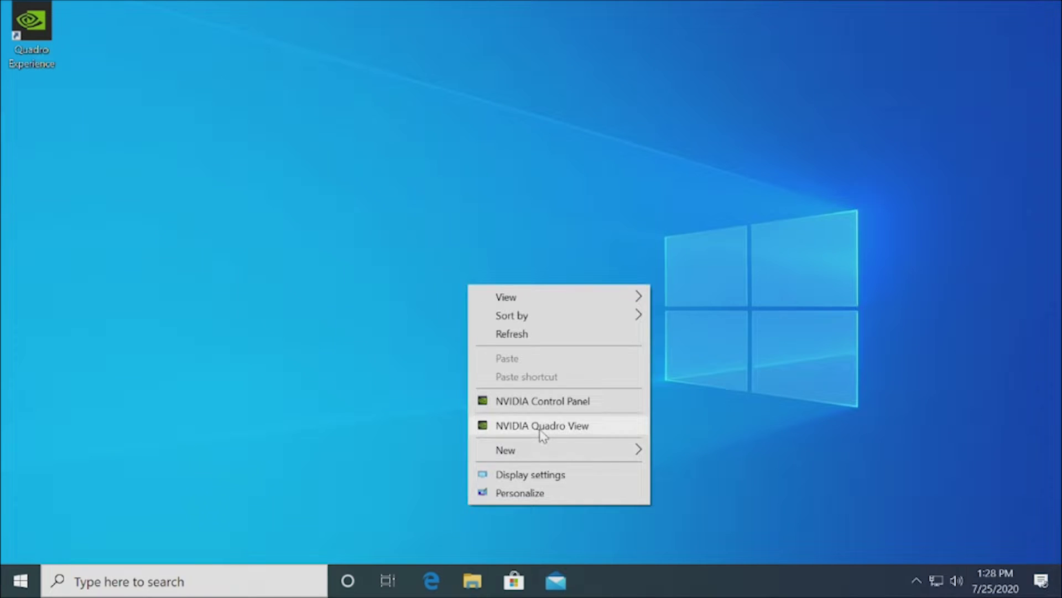
pyautogui.click(560, 400)
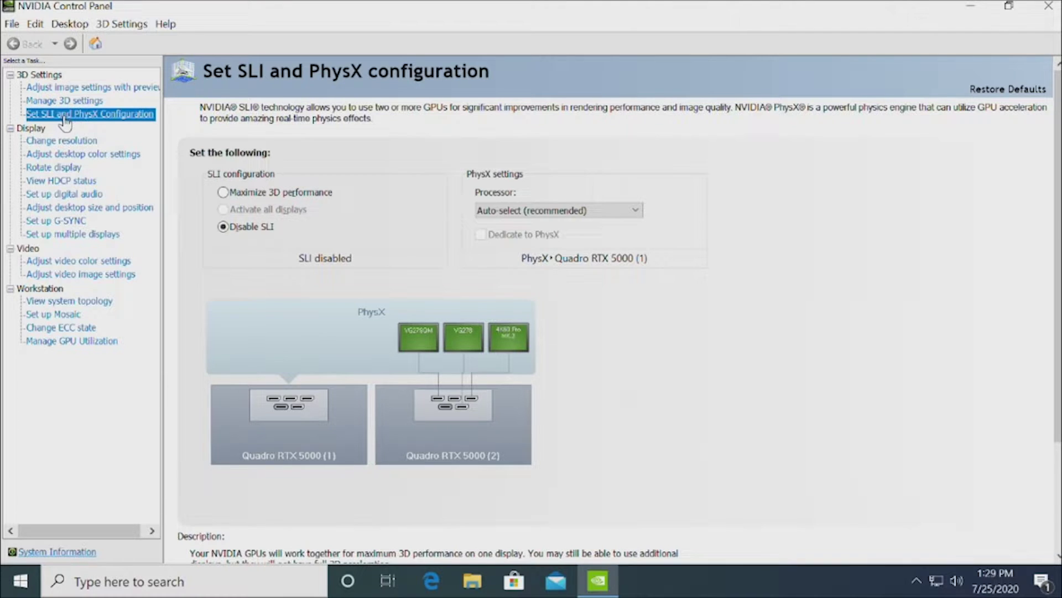
pyautogui.click(224, 192)
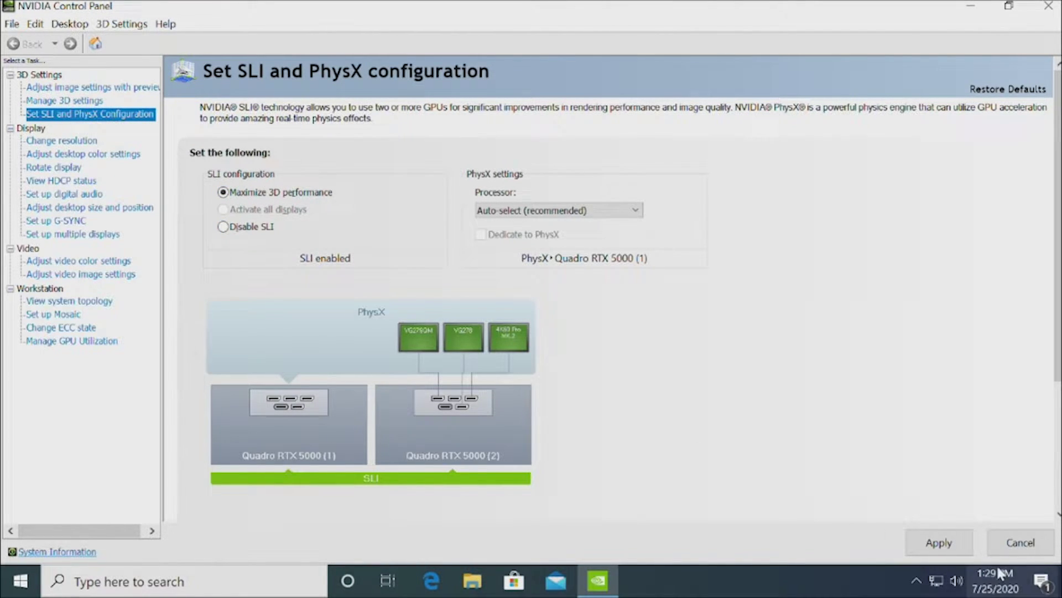
pyautogui.click(944, 542)
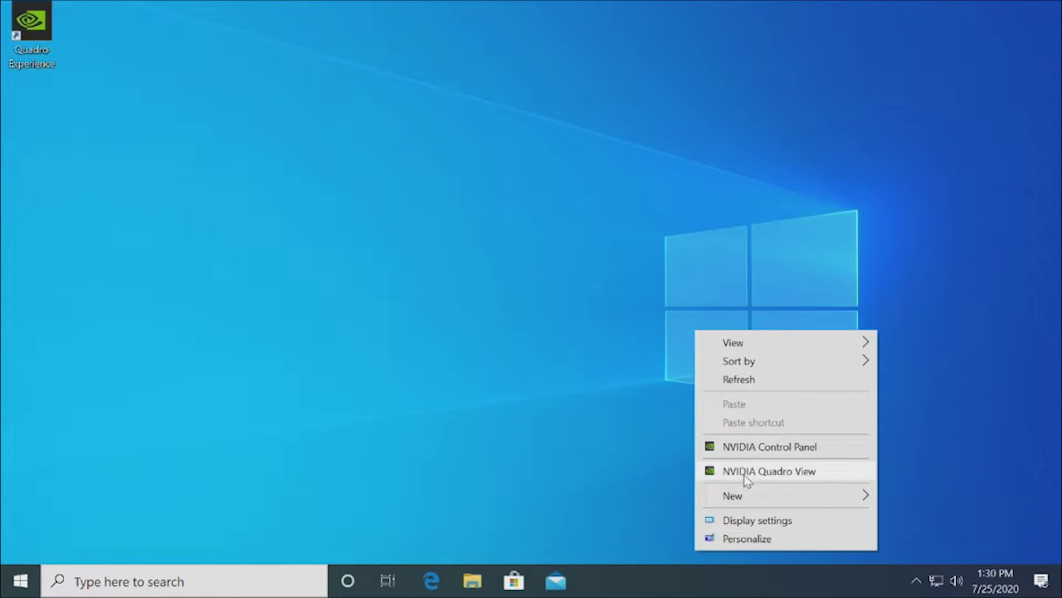
pyautogui.click(744, 473)
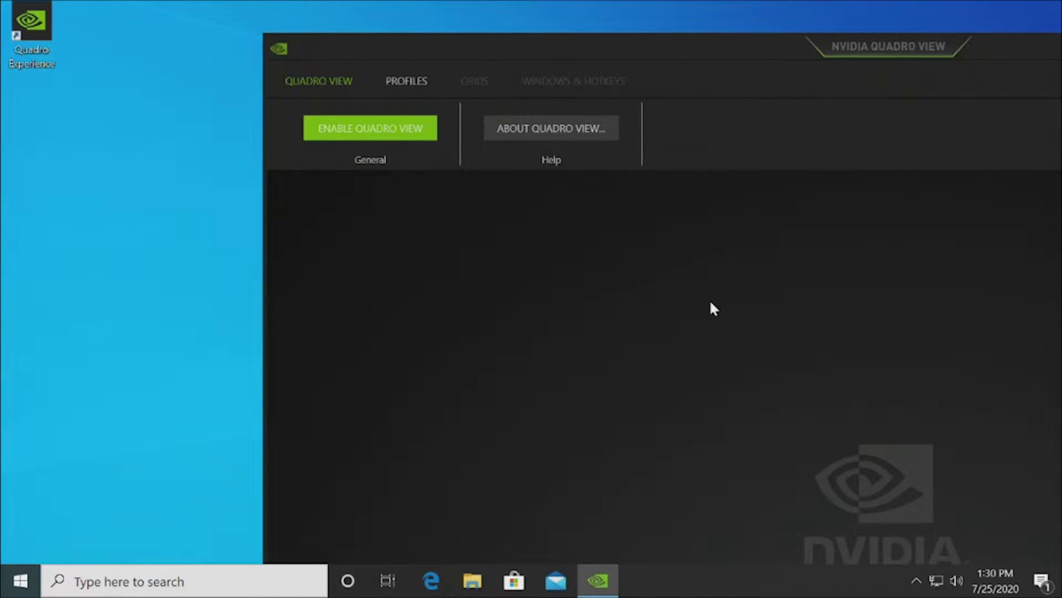
pyautogui.moveTo(1009, 61); pyautogui.dragTo(564, 54)
pyautogui.click(1014, 46)
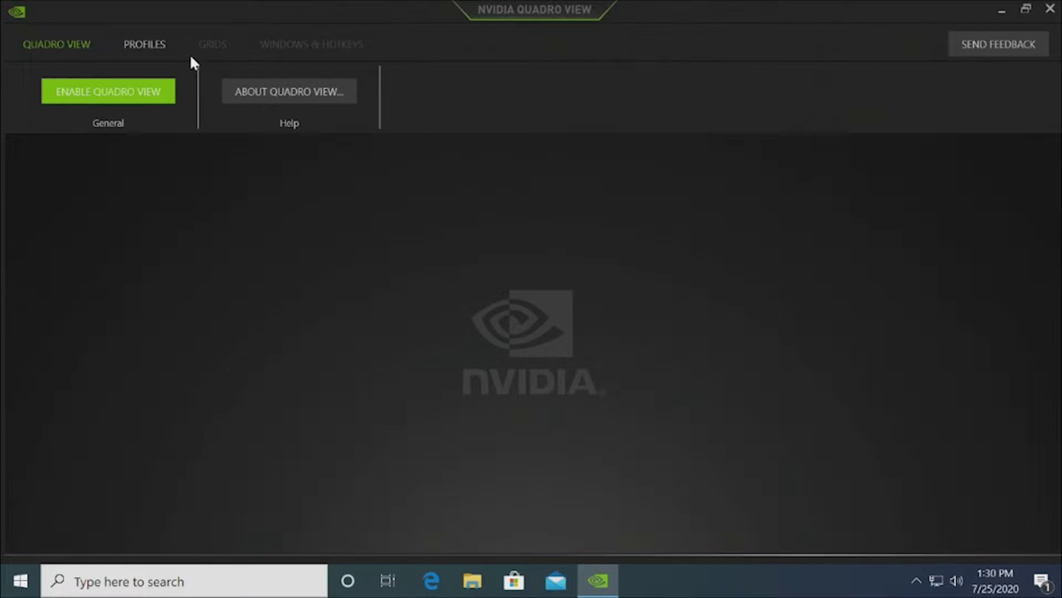
pyautogui.click(145, 47)
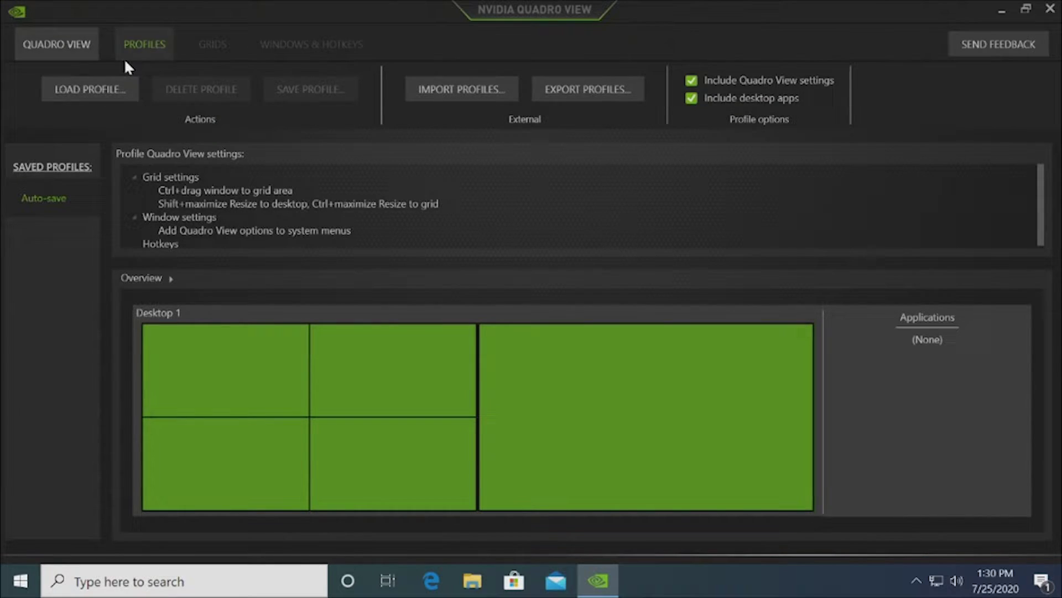
pyautogui.click(61, 45)
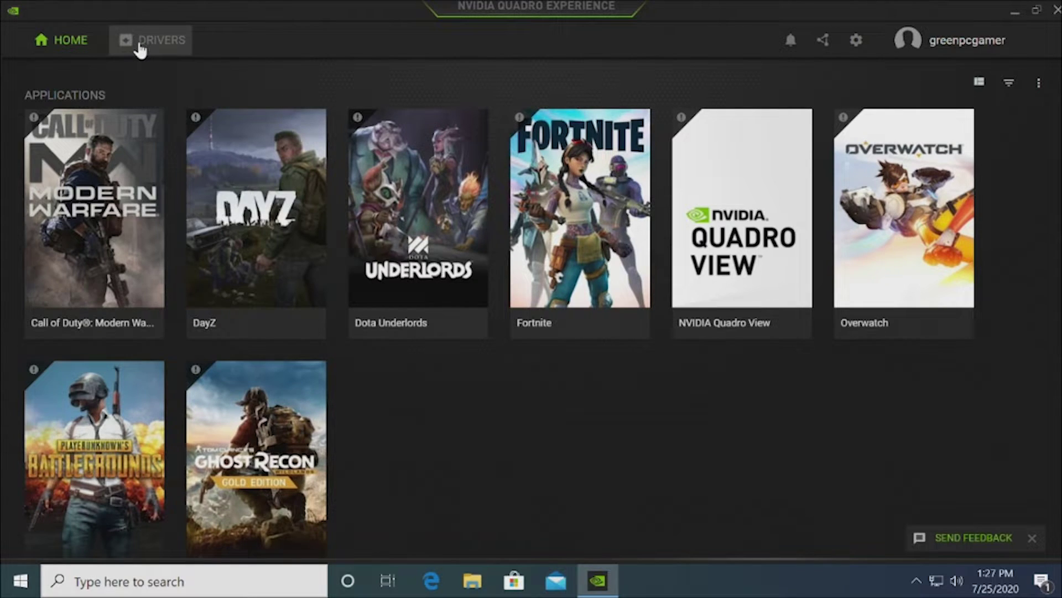
# From the Drivers page, open General settings and review App Overlay, Desktop Notifications and Downloads
pyautogui.click(140, 50)
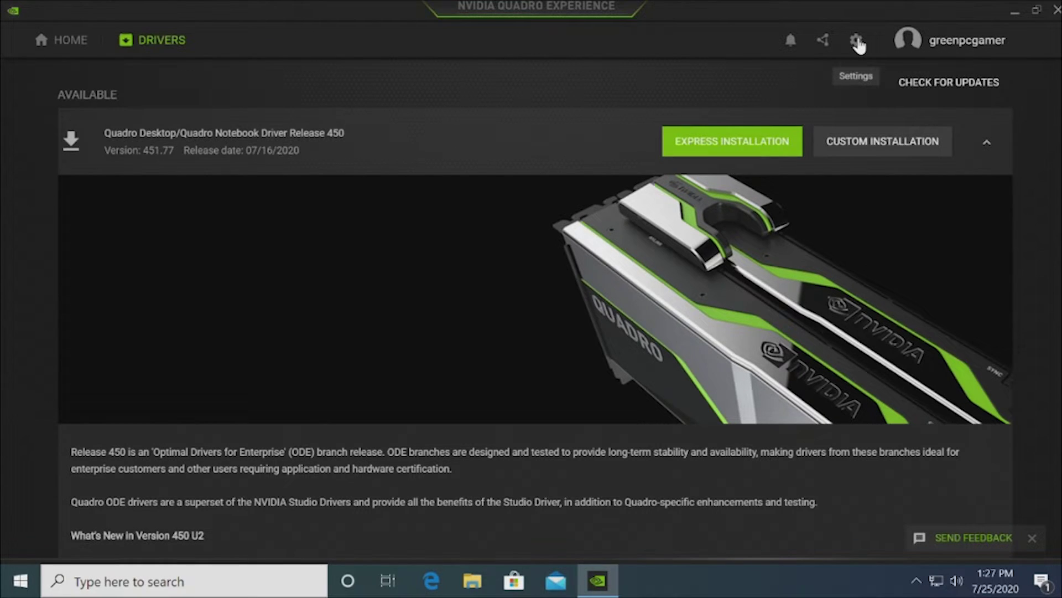
pyautogui.click(858, 43)
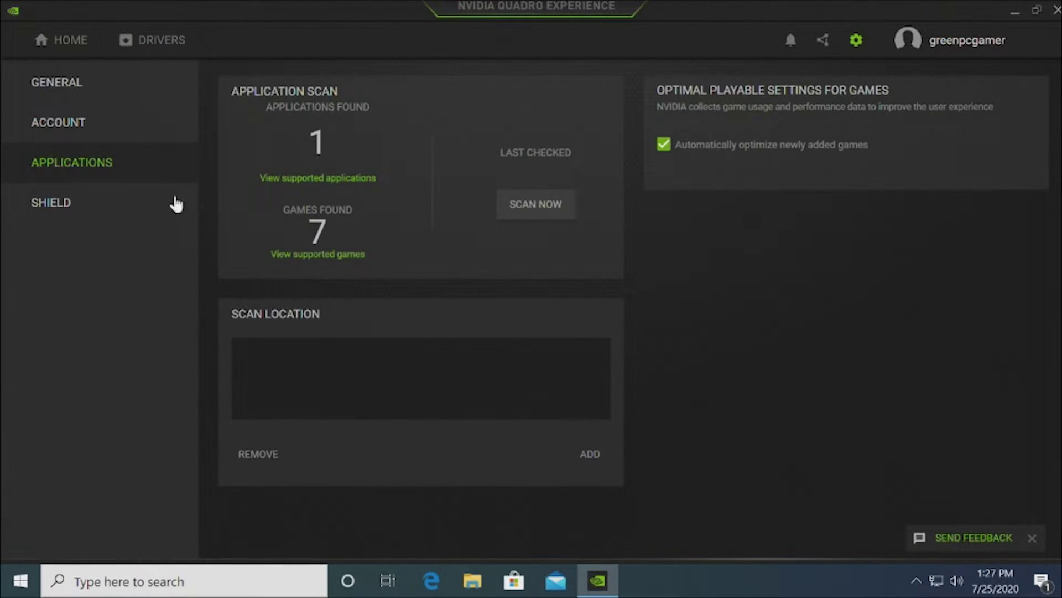
pyautogui.click(62, 83)
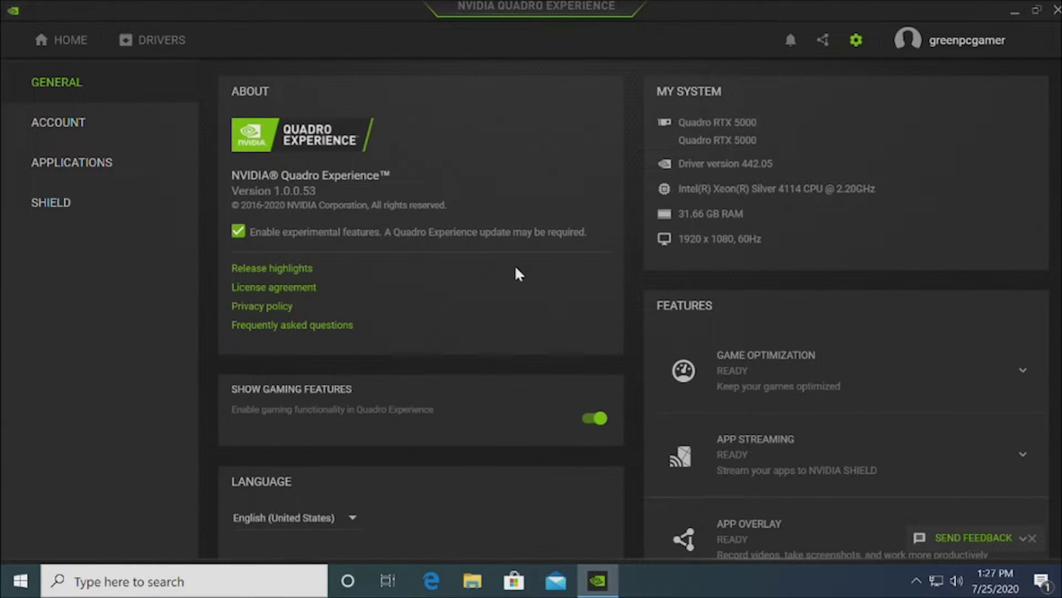
pyautogui.scroll(-8, 515, 269)
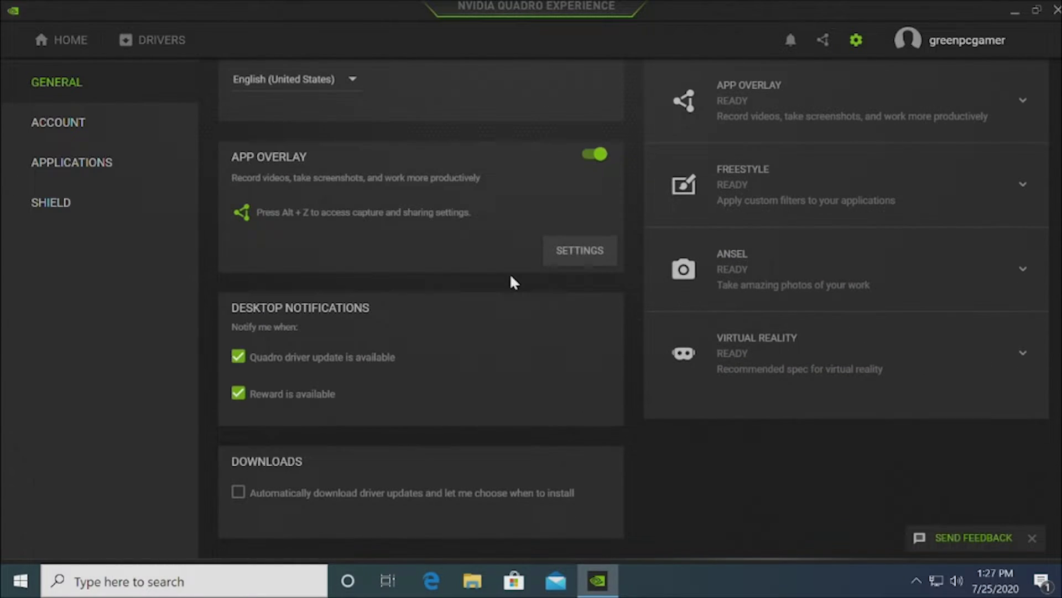
pyautogui.scroll(8, 509, 274)
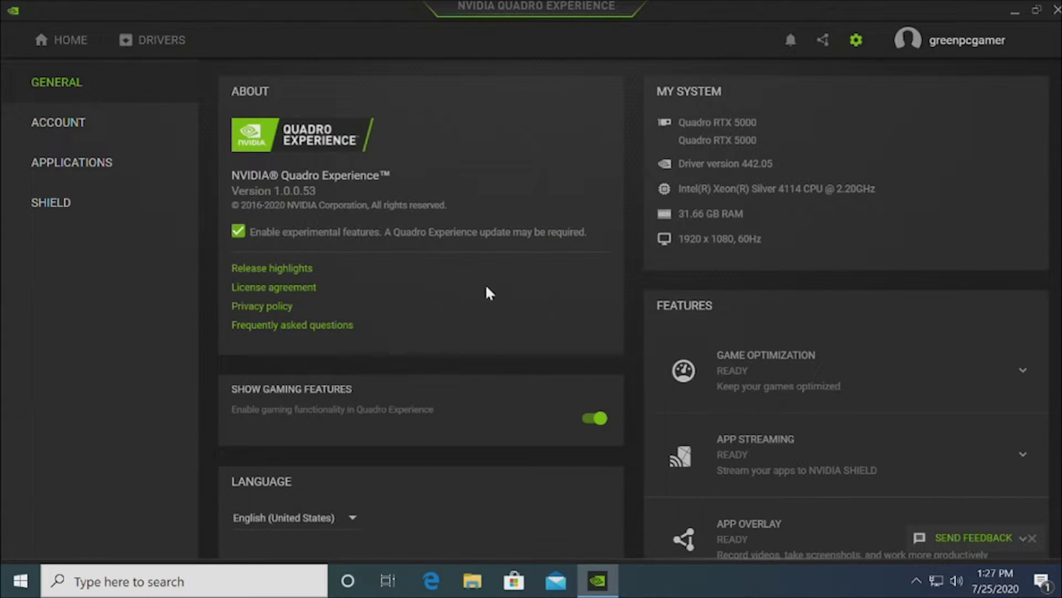
pyautogui.scroll(-3, 487, 287)
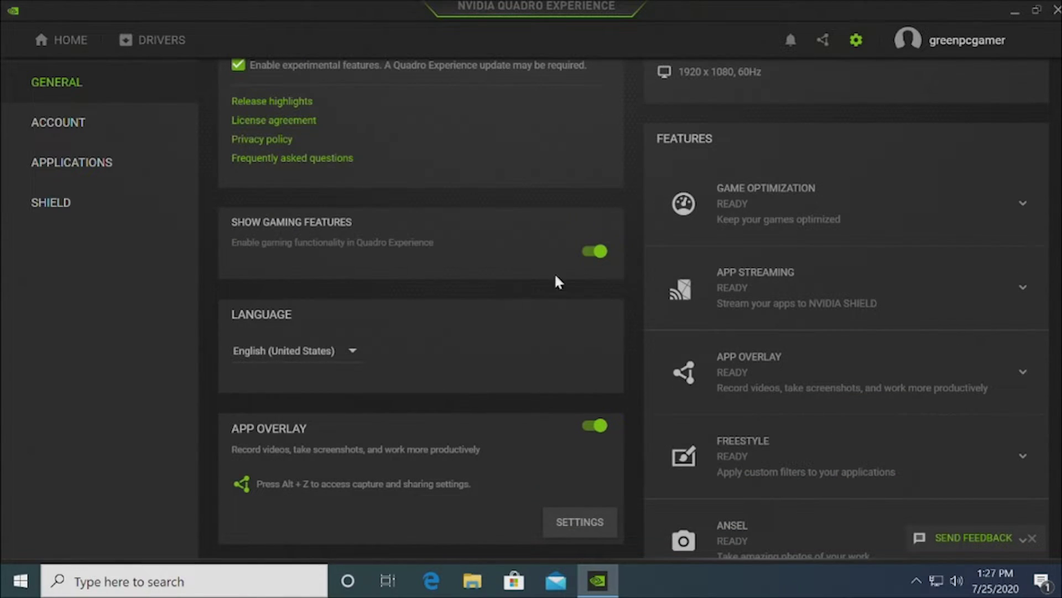
pyautogui.scroll(-5, 504, 301)
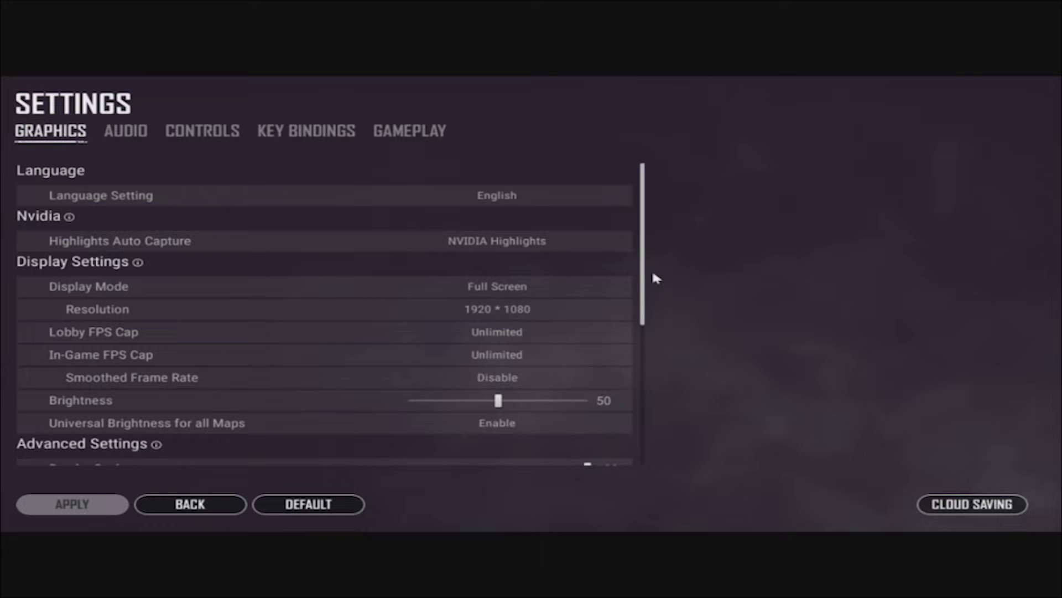
# Scroll through the PUBG Graphics settings list
pyautogui.moveTo(643, 275); pyautogui.dragTo(648, 435)
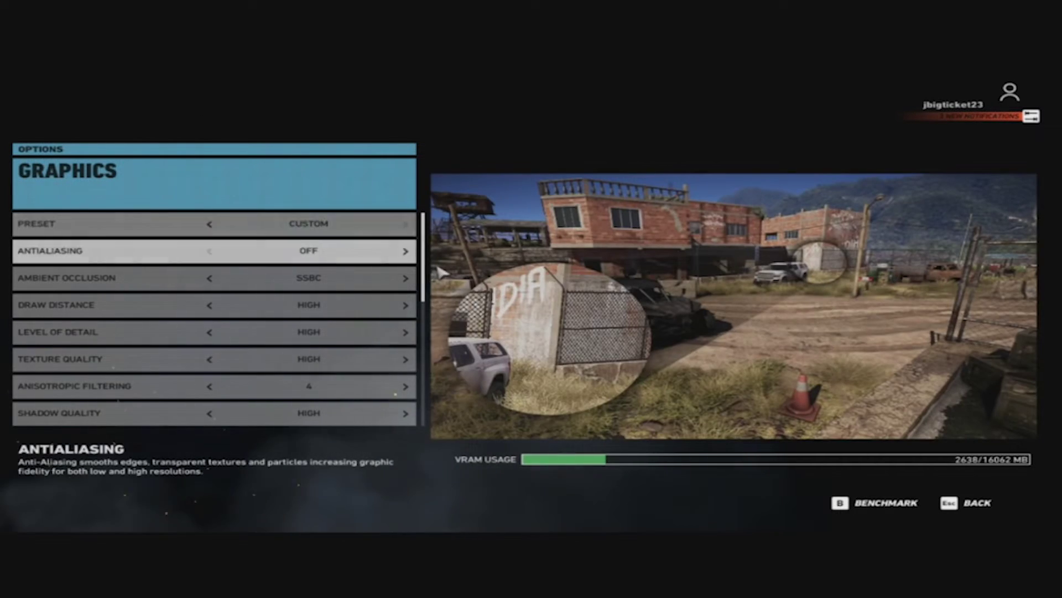
# Scroll the Graphics options down to Long Range Shadows On, then return to the main Options menu
pyautogui.scroll(-1, 425, 275)
pyautogui.scroll(-1, 425, 277)
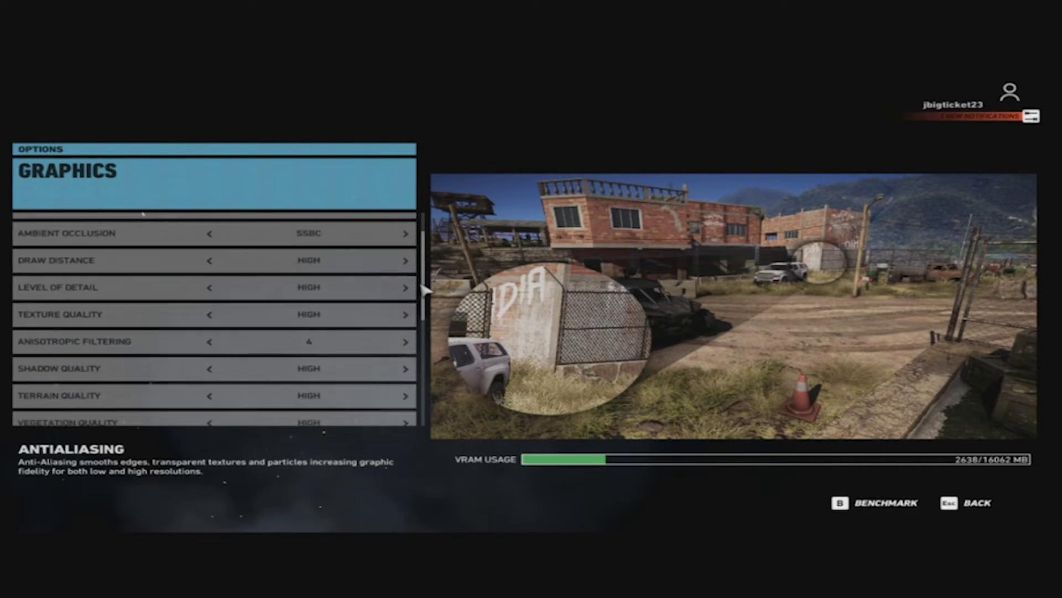
pyautogui.moveTo(422, 327); pyautogui.dragTo(423, 367)
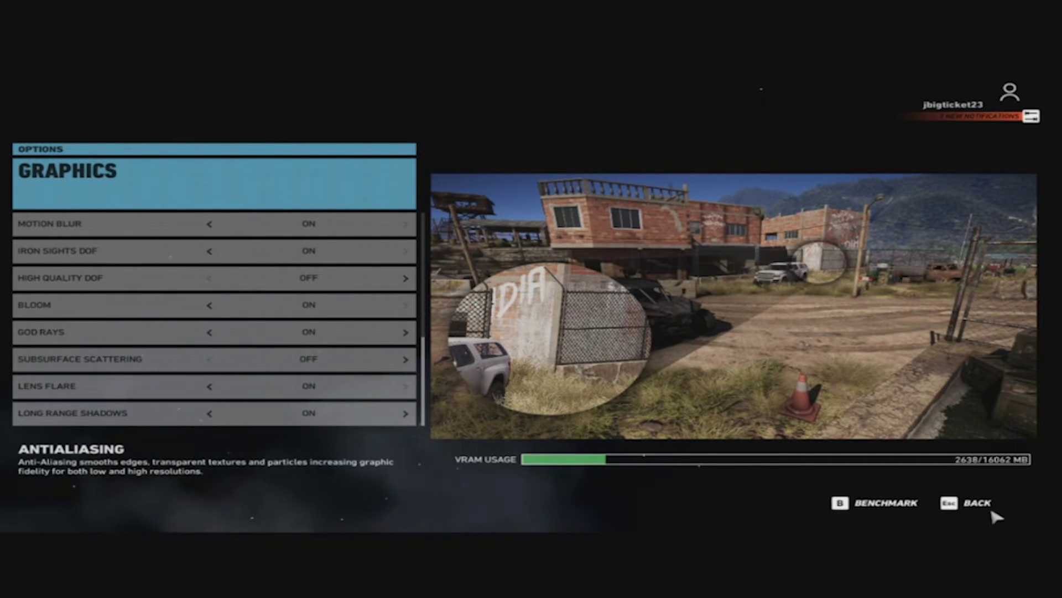
pyautogui.press('Escape')
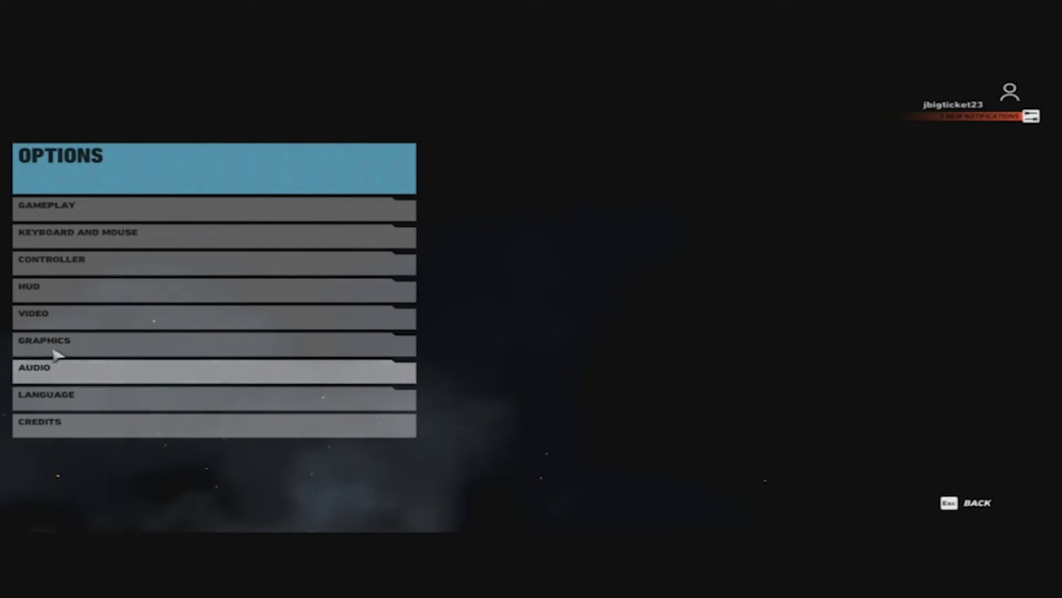